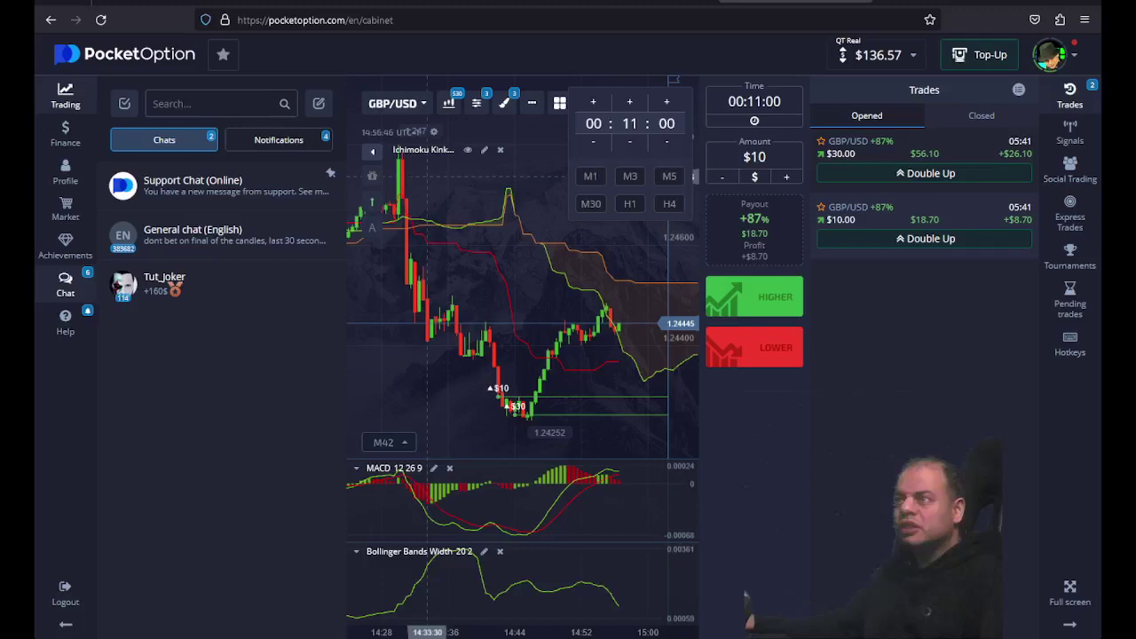
- Lower the GBP/USD trade expiry to 00:05:00 and set the amount to $40
left_click_drag(550, 206, 501, 206)
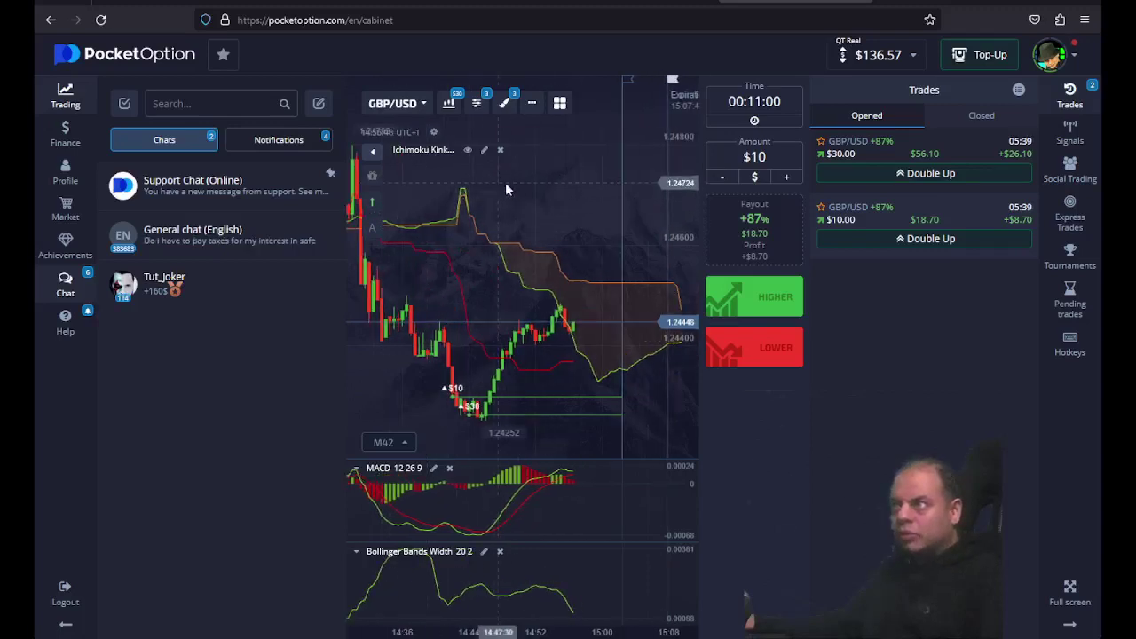
left_click(746, 101)
left_click(632, 144)
left_click(632, 145)
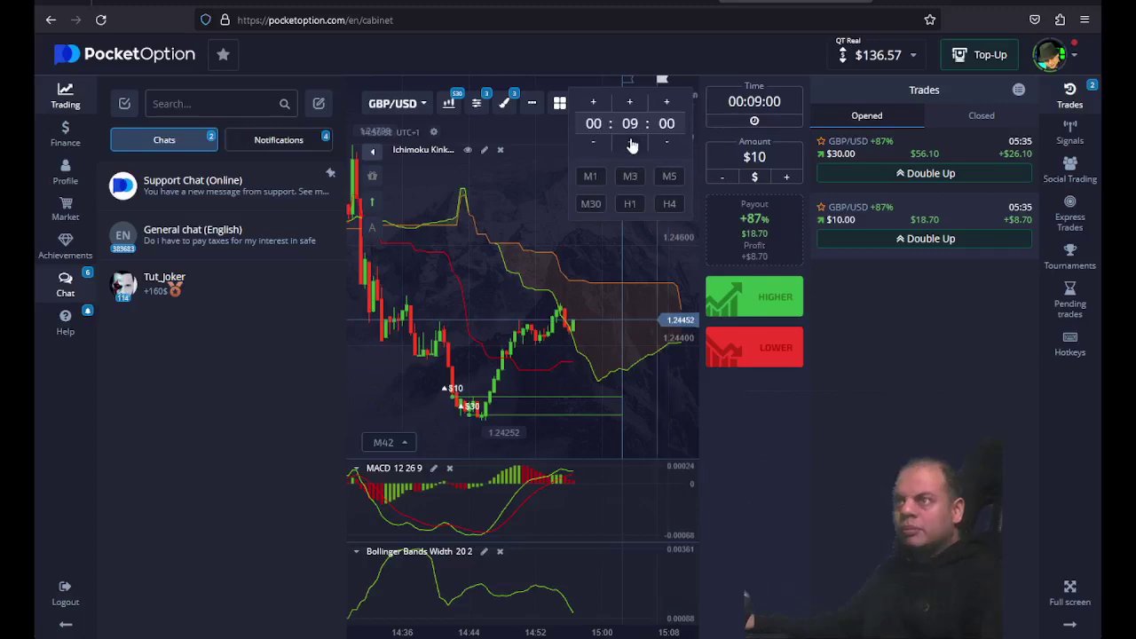
left_click(632, 145)
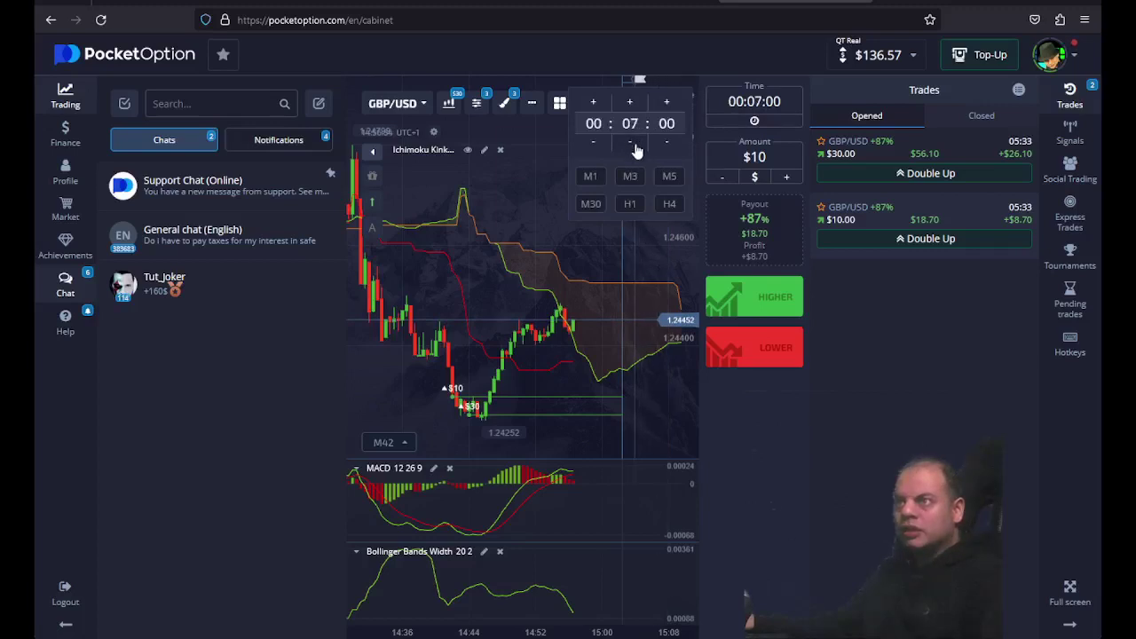
left_click(632, 144)
left_click(520, 286)
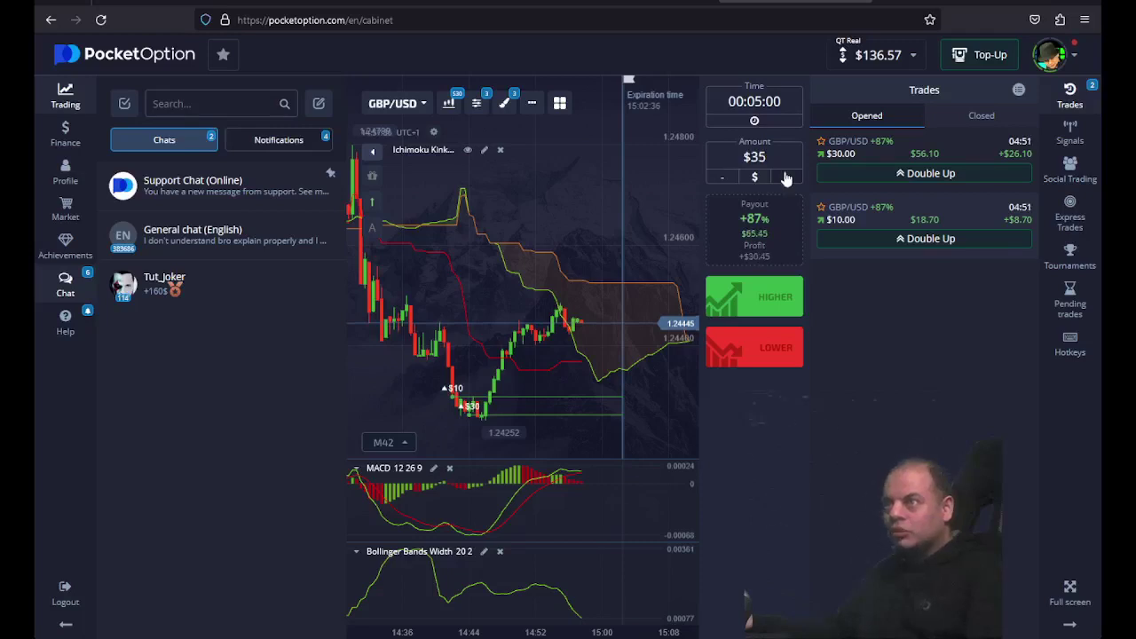
- Pick the M5 expiry preset, then drop it one minute to 00:04:00
left_click(768, 102)
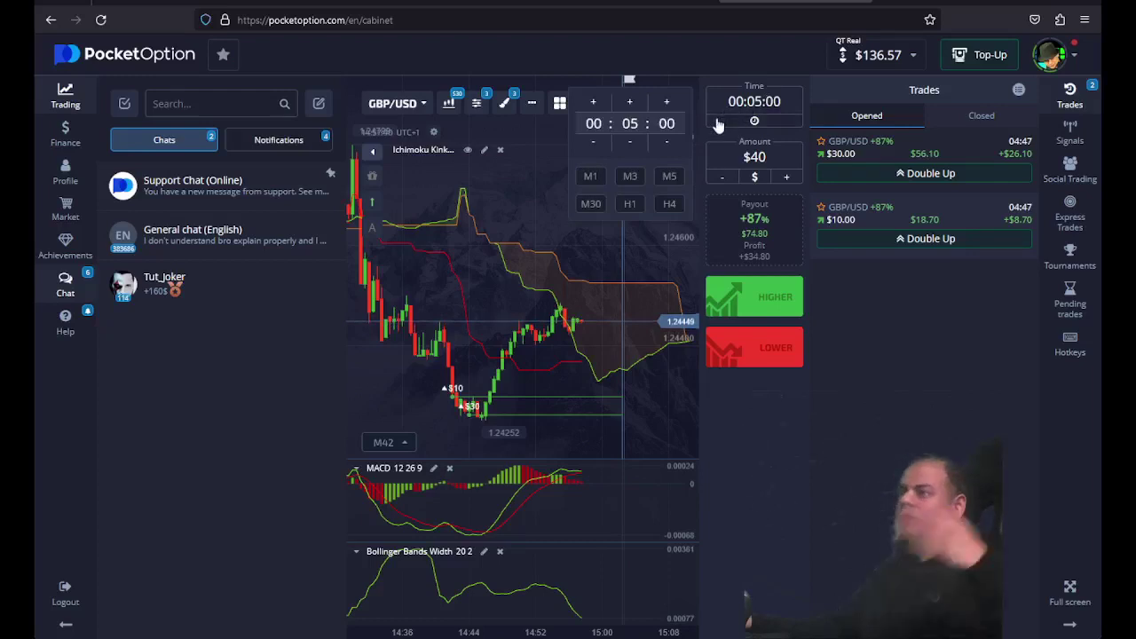
left_click(670, 176)
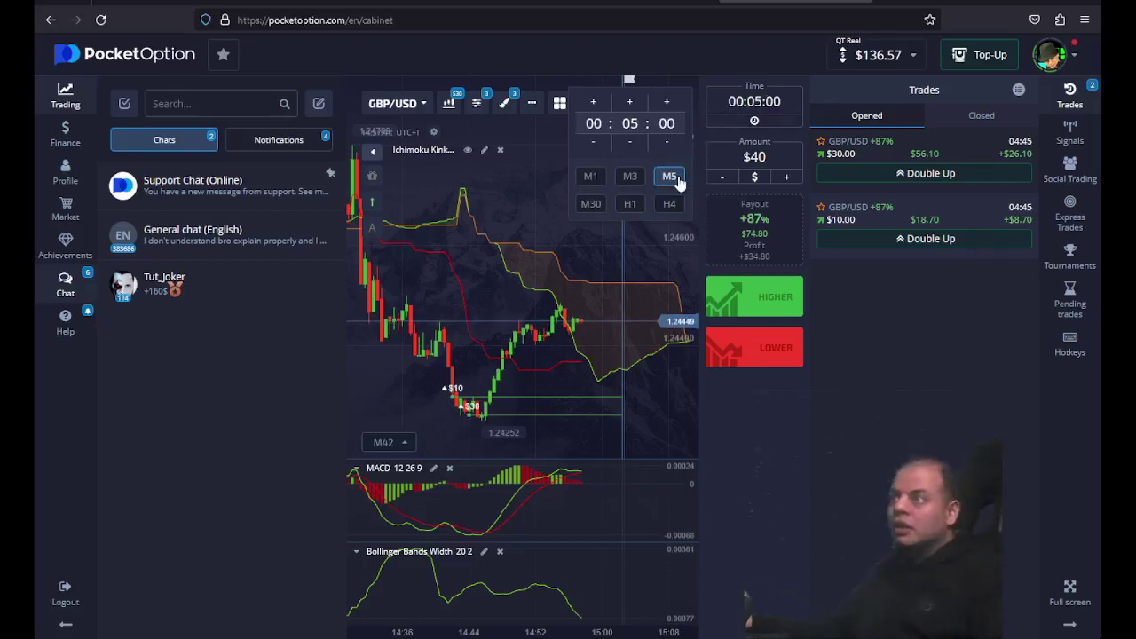
left_click(629, 142)
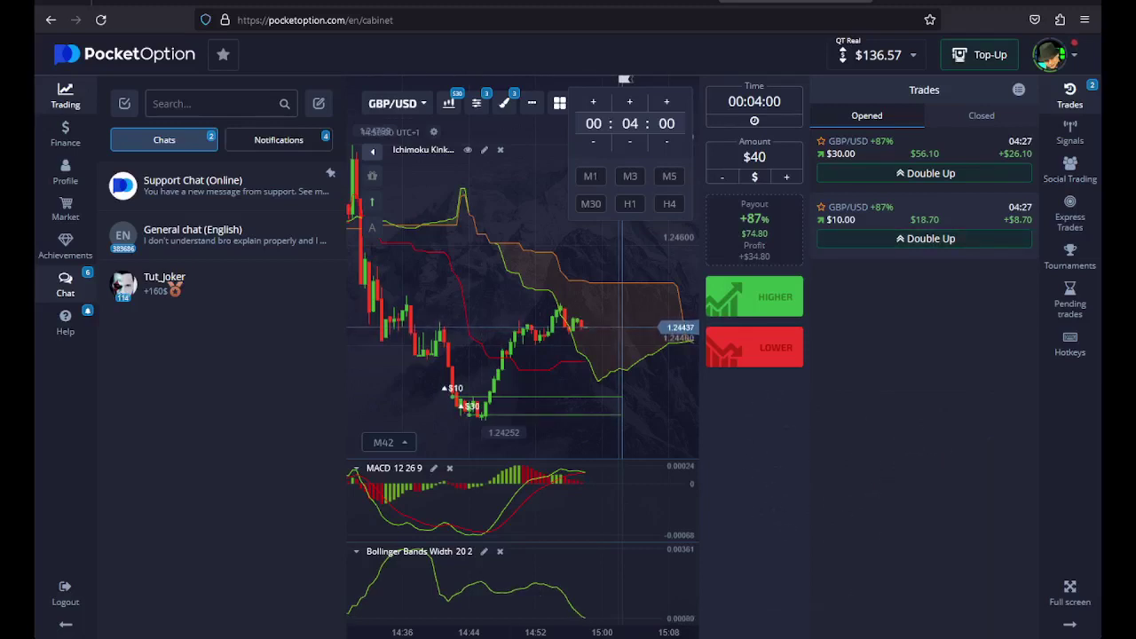
key("ctrl+Tab")
scroll(461, 266, "down", 5)
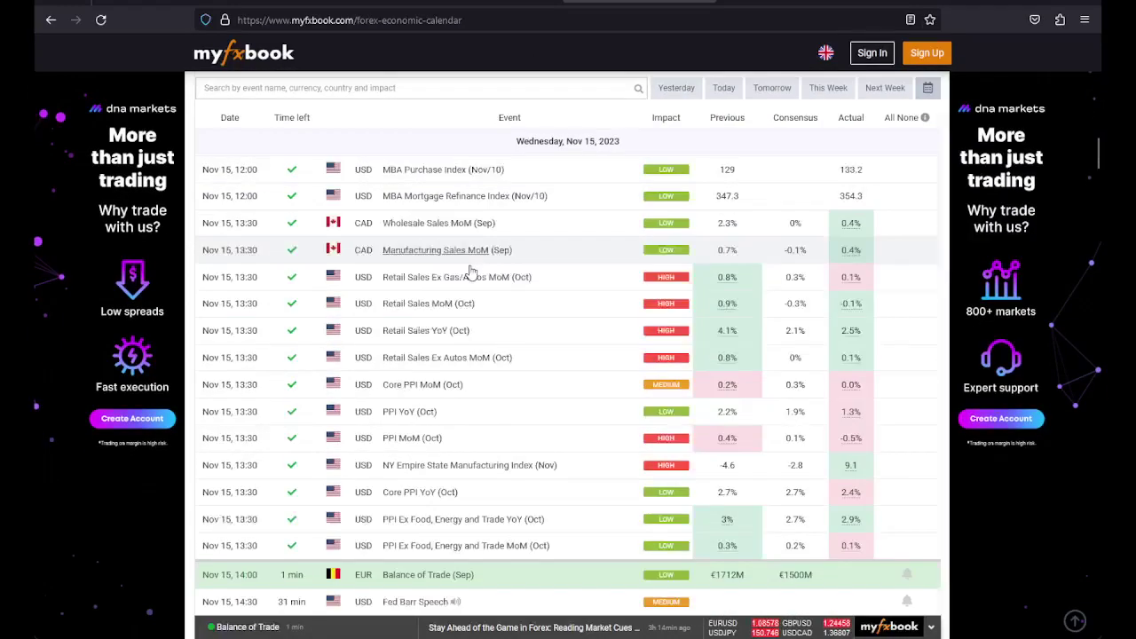
scroll(472, 270, "down", 5)
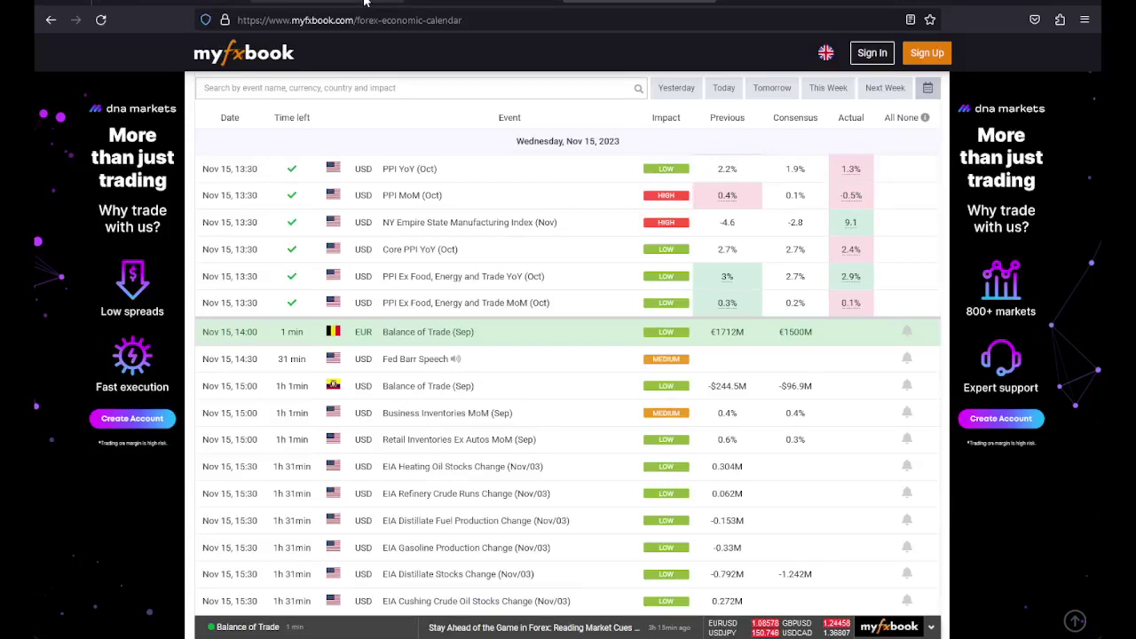
key("ctrl+Tab")
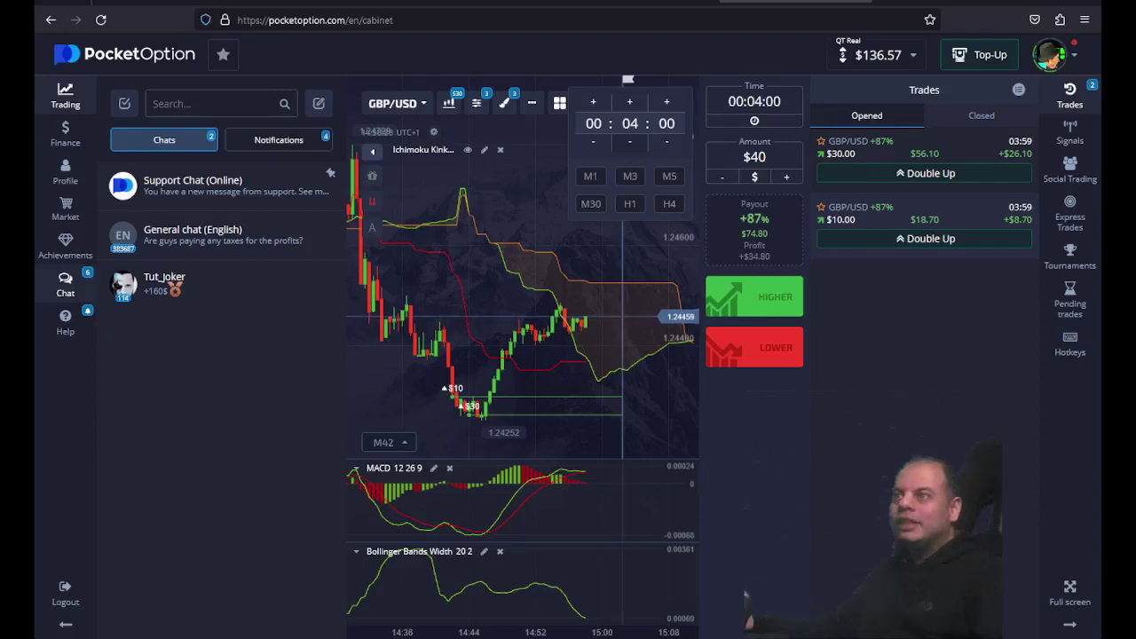
- Adjust the expiry to about 00:03:57 to match the open trades' remaining time
left_click(629, 143)
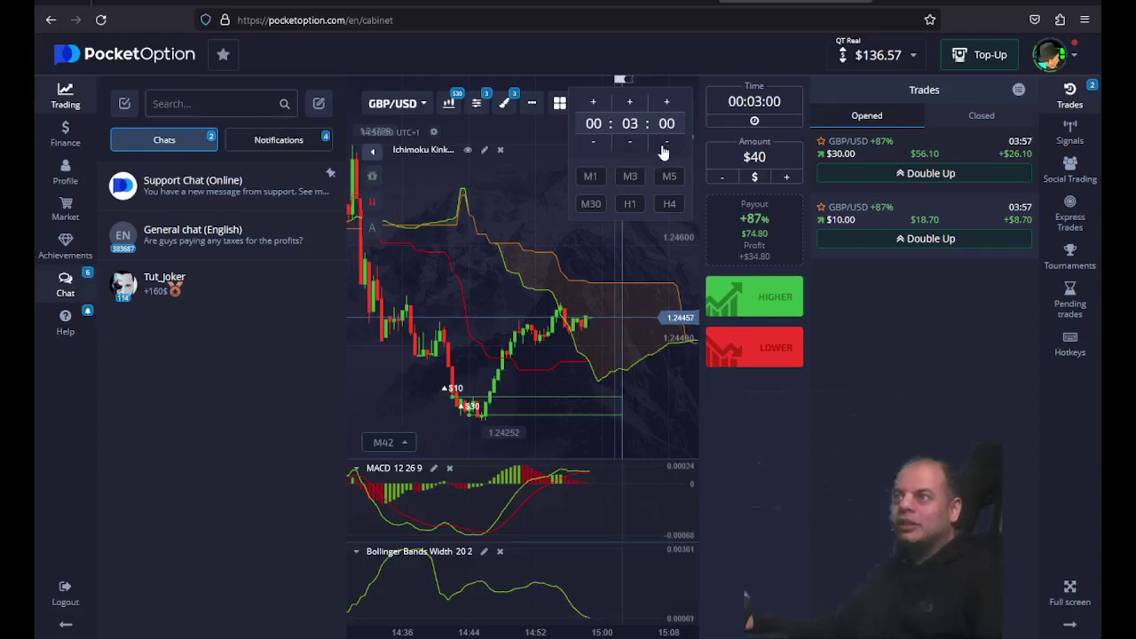
left_click(667, 143)
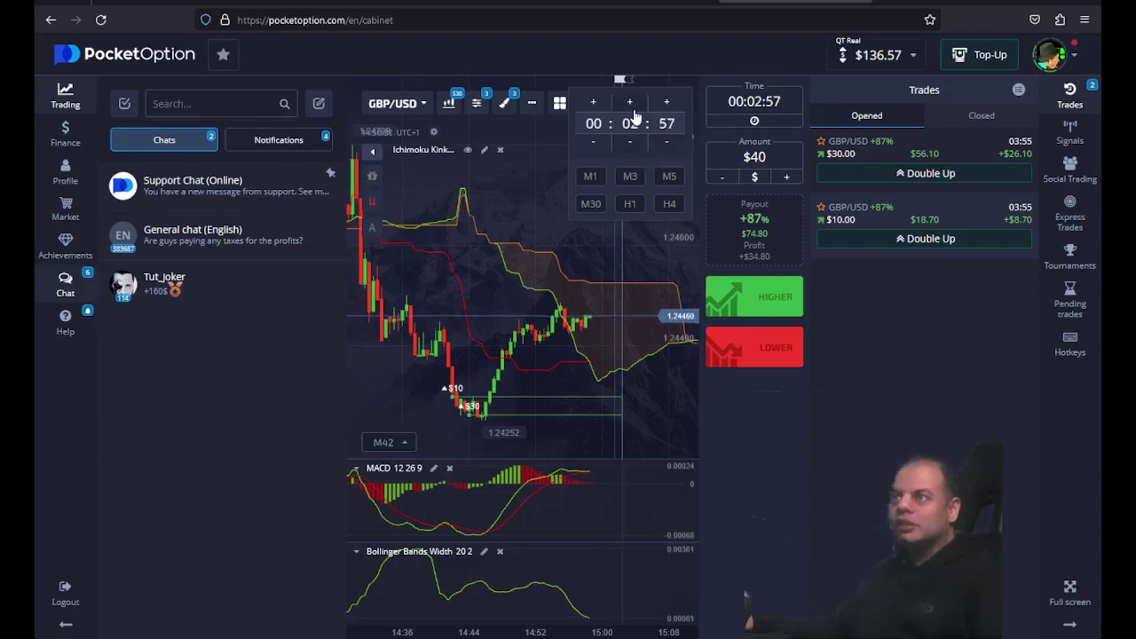
left_click(629, 101)
left_click(629, 143)
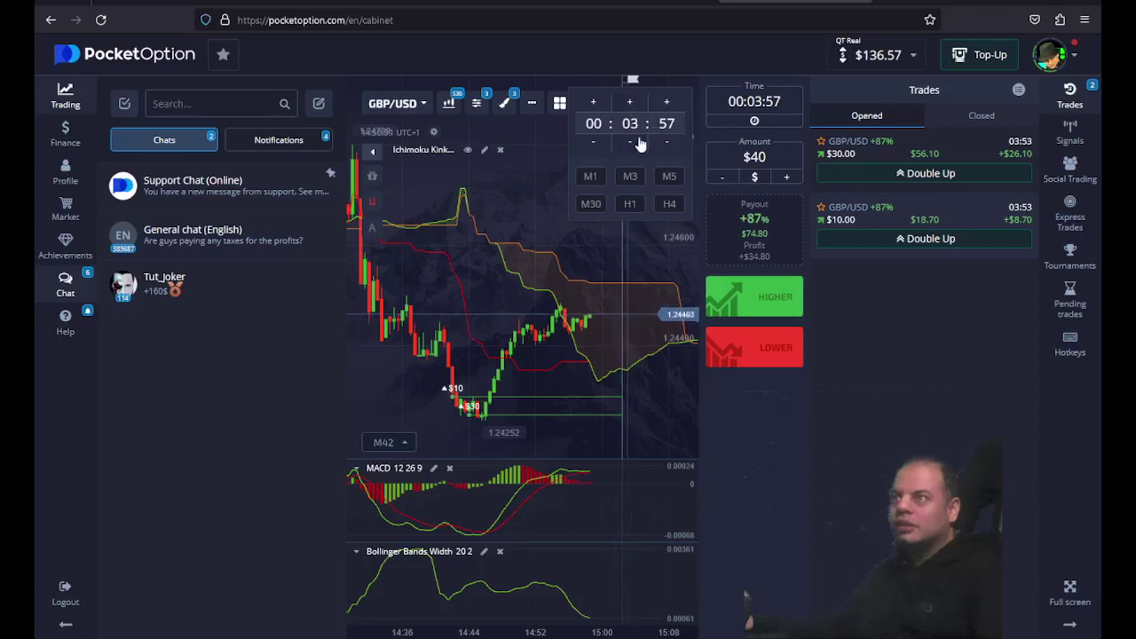
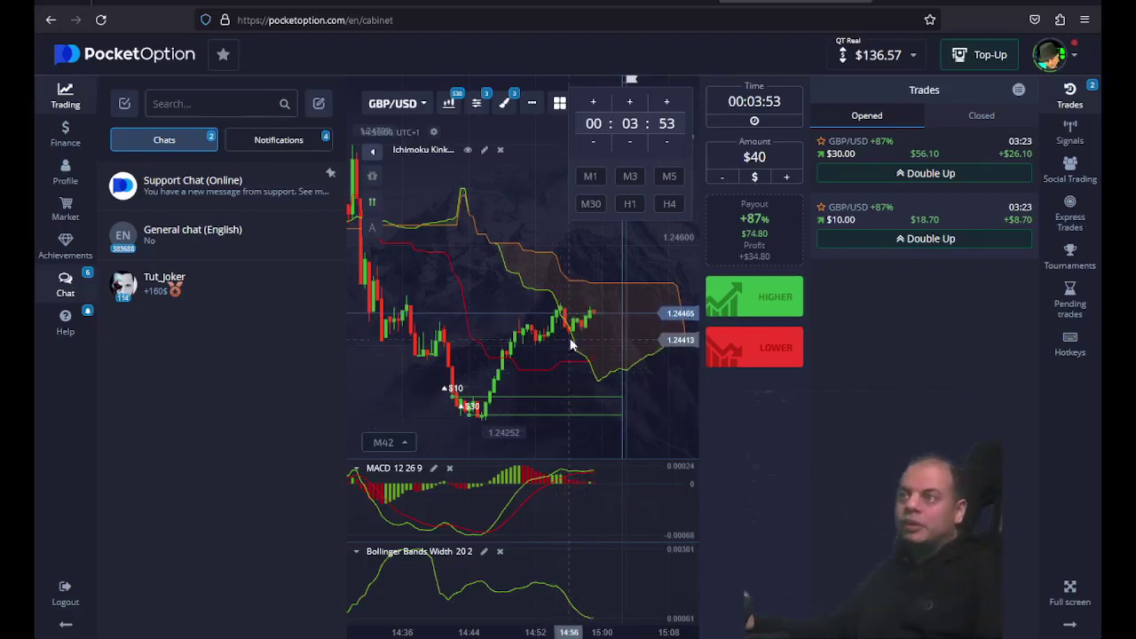
- Choose the M3 three-minute duration preset, then briefly check the economic calendar tab
left_click(741, 116)
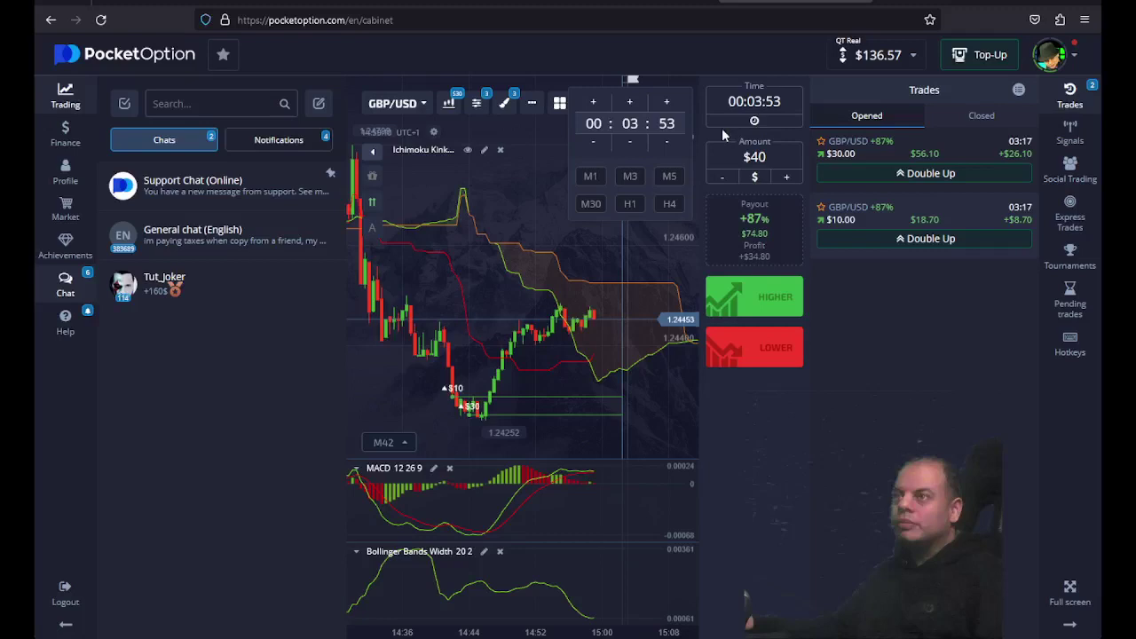
left_click(629, 176)
left_click(487, 213)
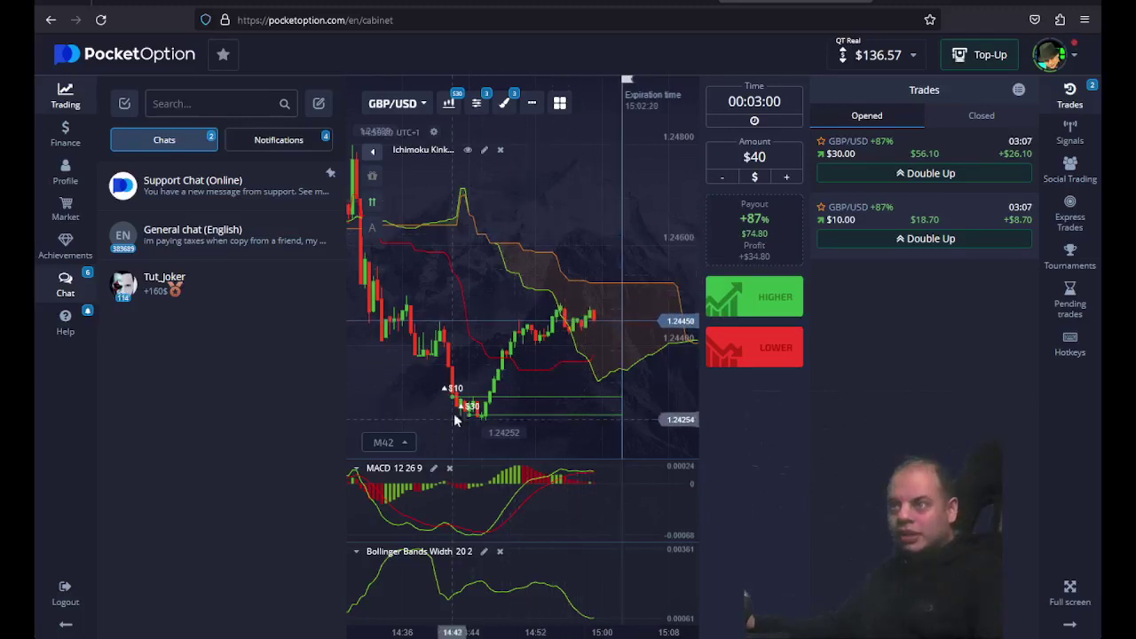
scroll(512, 342, "up", 3)
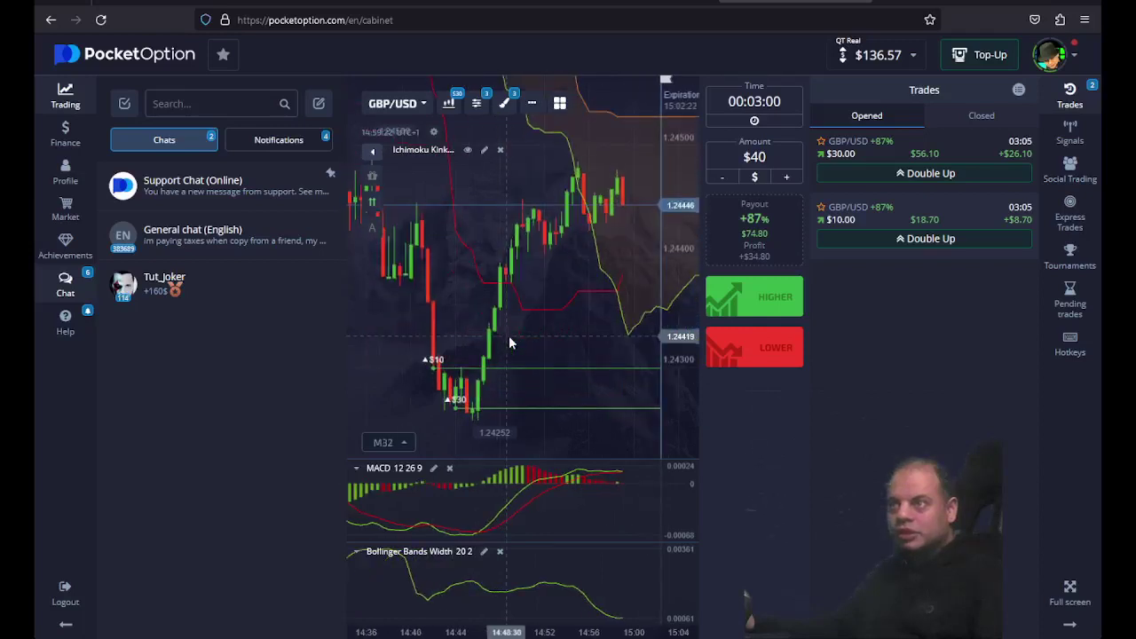
scroll(512, 342, "up", 2)
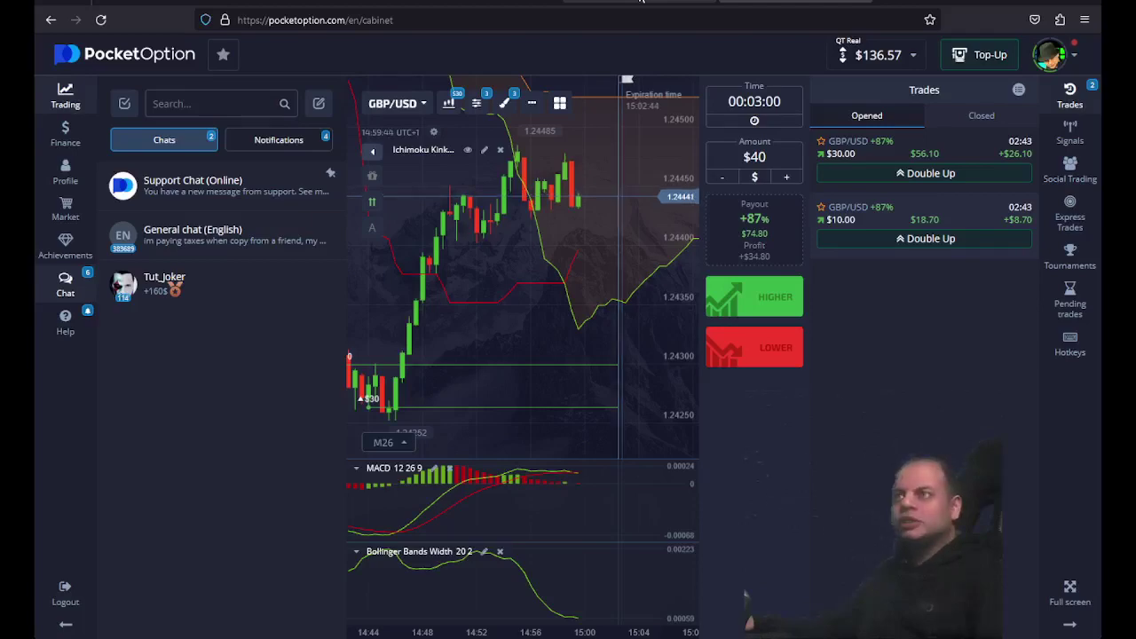
left_click(642, 1)
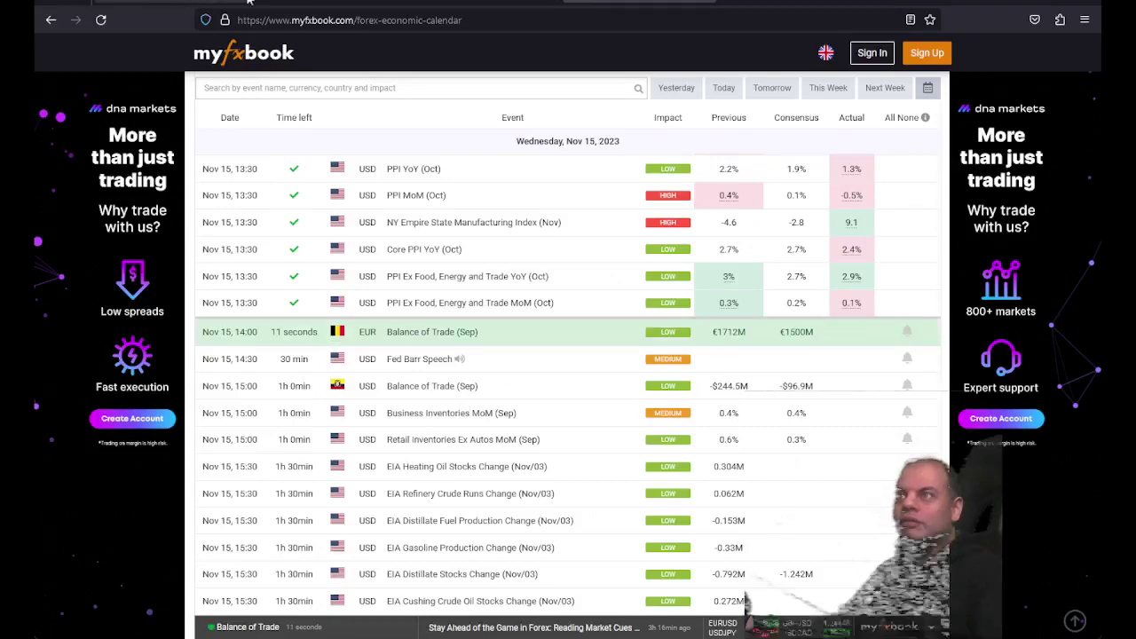
key("ctrl+Tab")
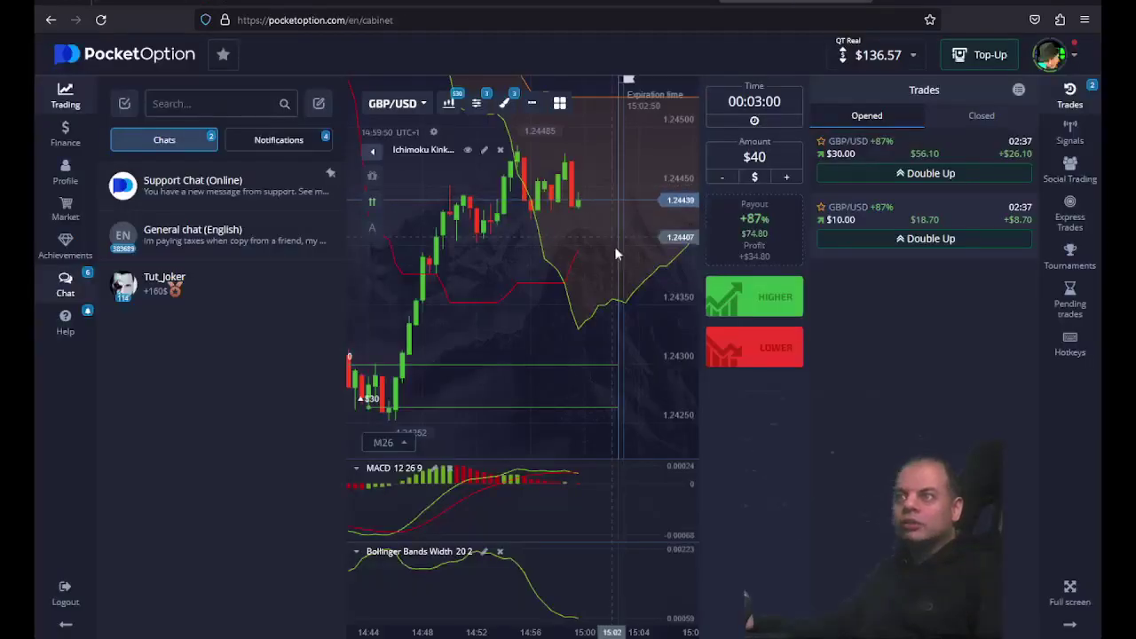
- Add a few seconds to the next trade's duration with the seconds plus button
left_click(779, 105)
left_click(668, 103)
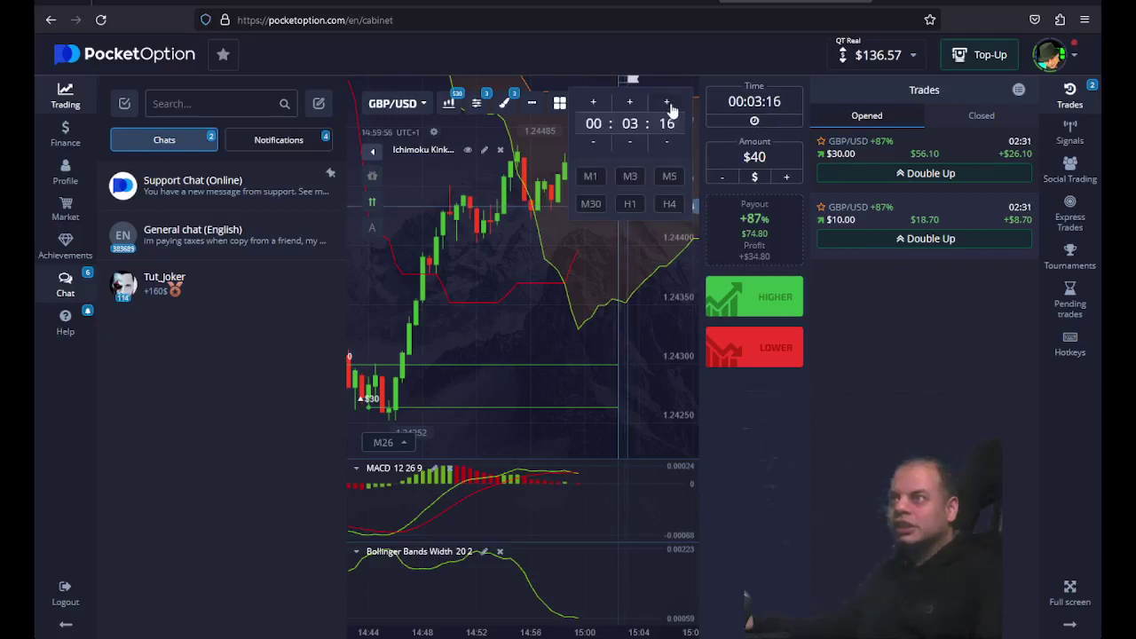
left_click(668, 103)
left_click(668, 103)
left_click(667, 103)
left_click(668, 103)
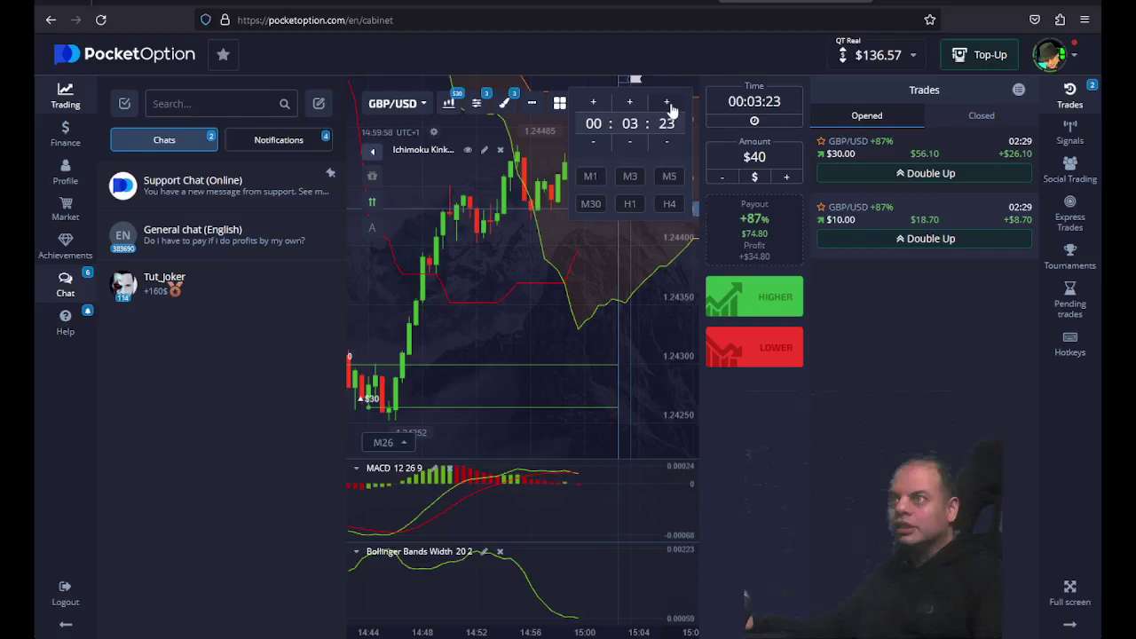
left_click(513, 200)
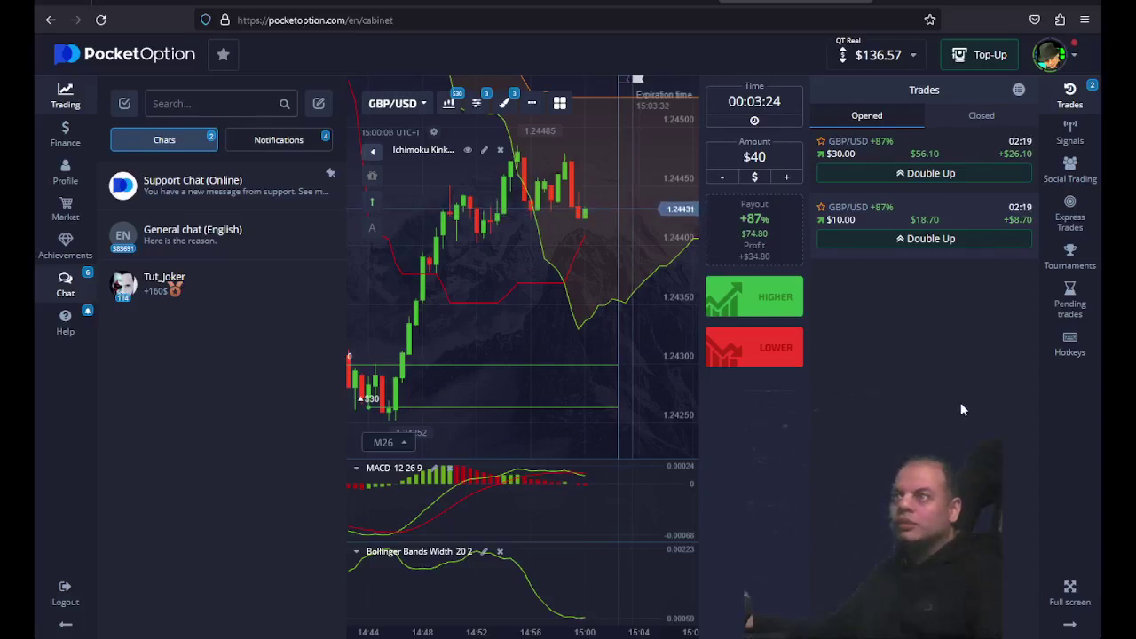
- Take a minute off, then use the M1 preset plus one minute to reach 00:02:00
left_click(757, 121)
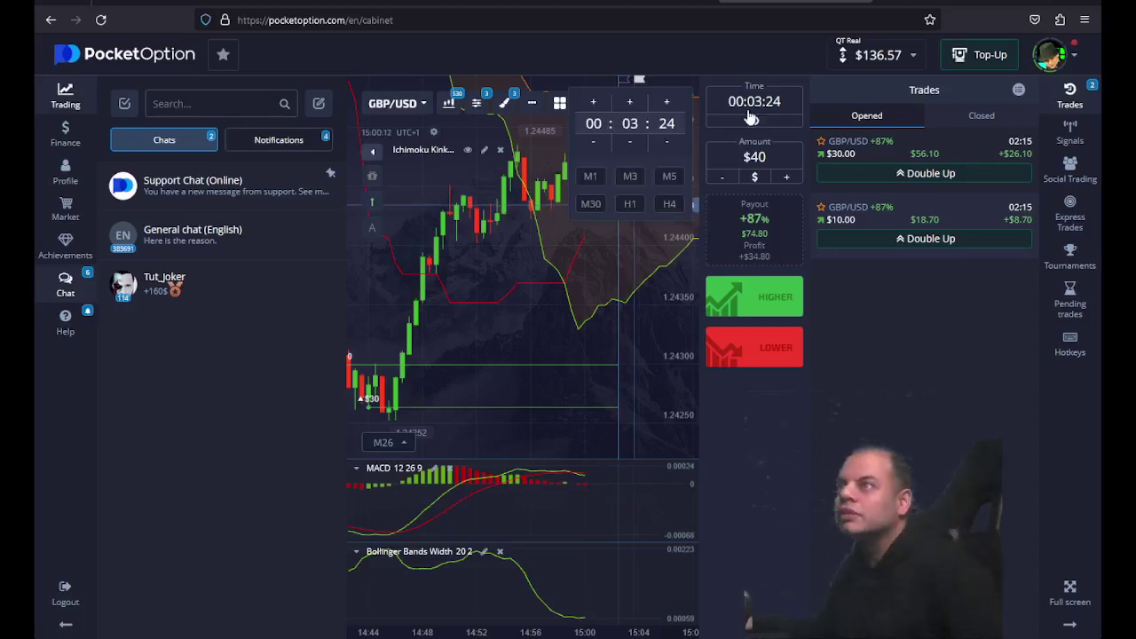
left_click(630, 142)
left_click(973, 353)
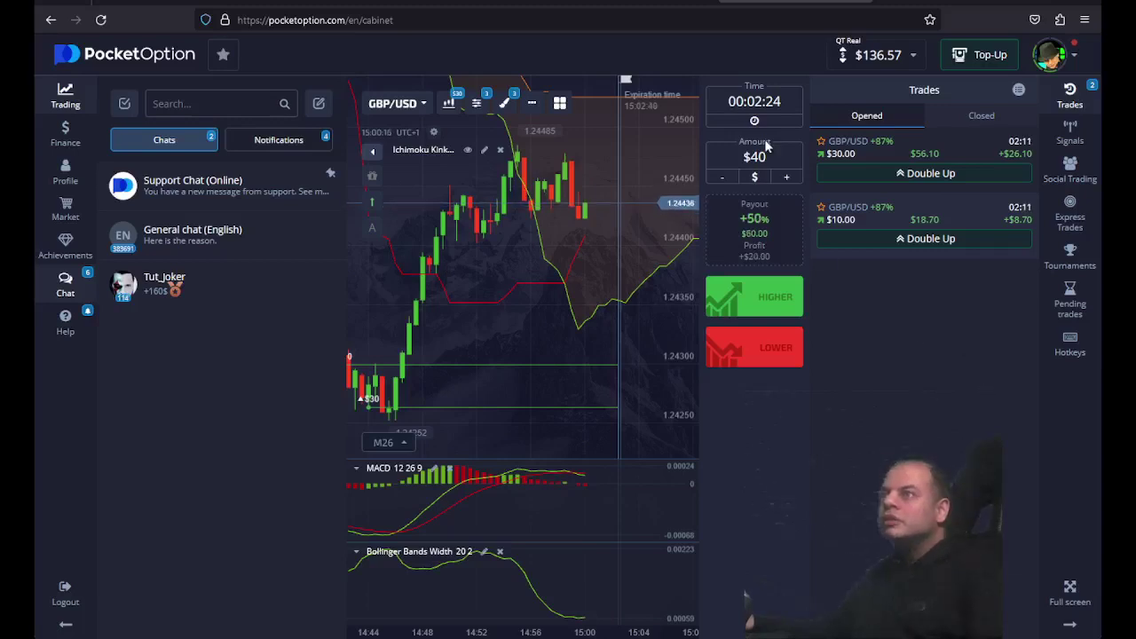
left_click(784, 105)
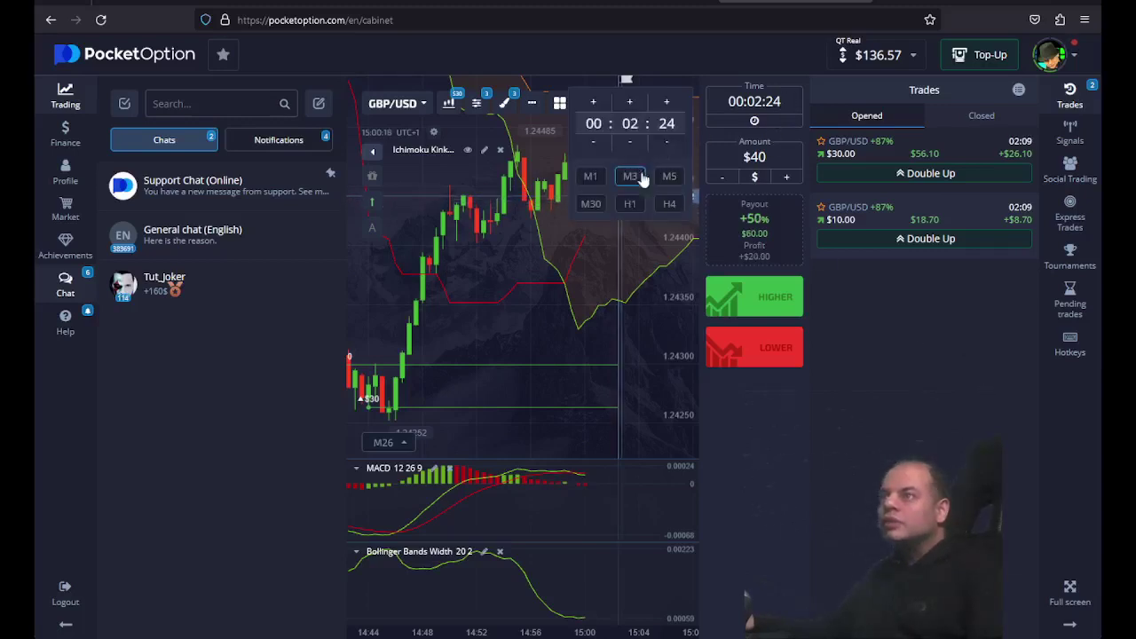
left_click(592, 181)
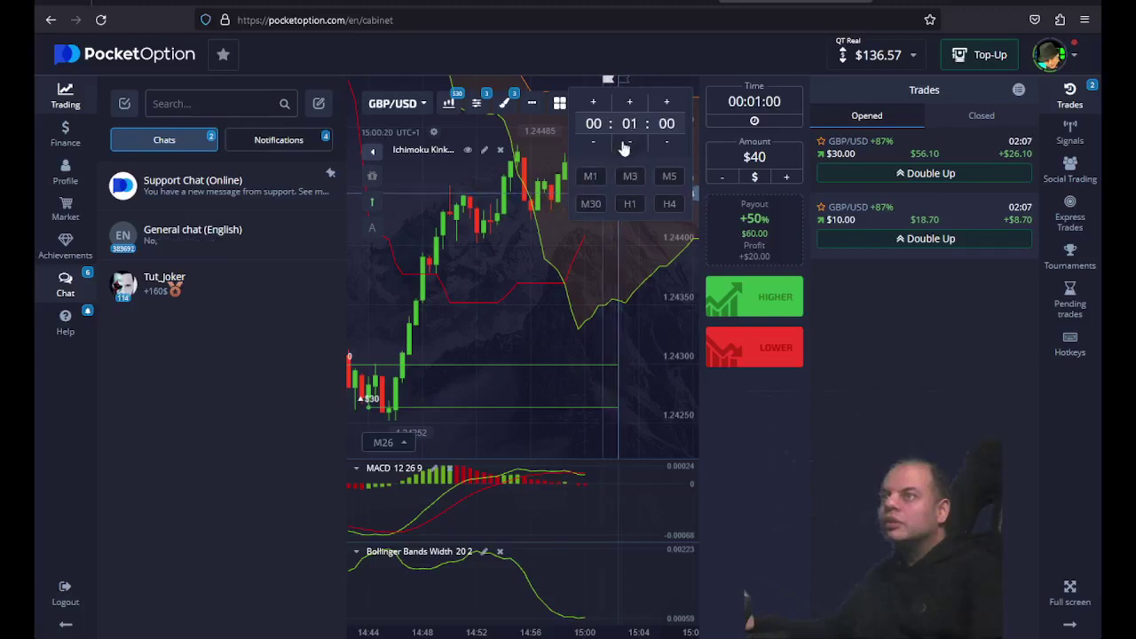
left_click(630, 103)
left_click(604, 266)
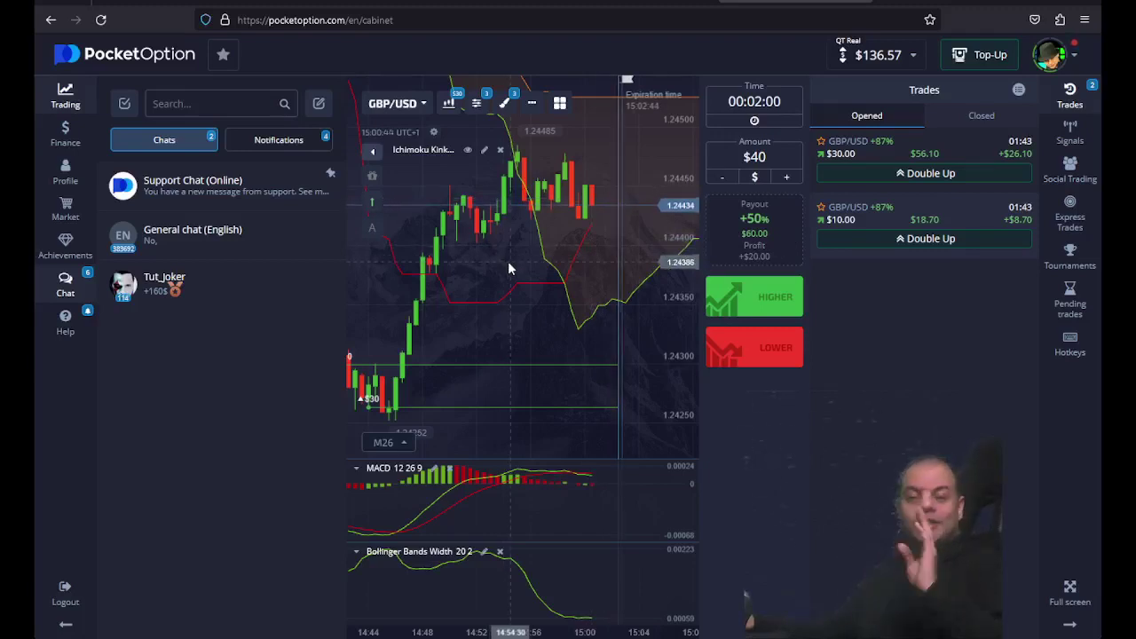
- Adjust the duration with the minute plus and minus buttons to reach 00:01:00
left_click(752, 102)
left_click(630, 101)
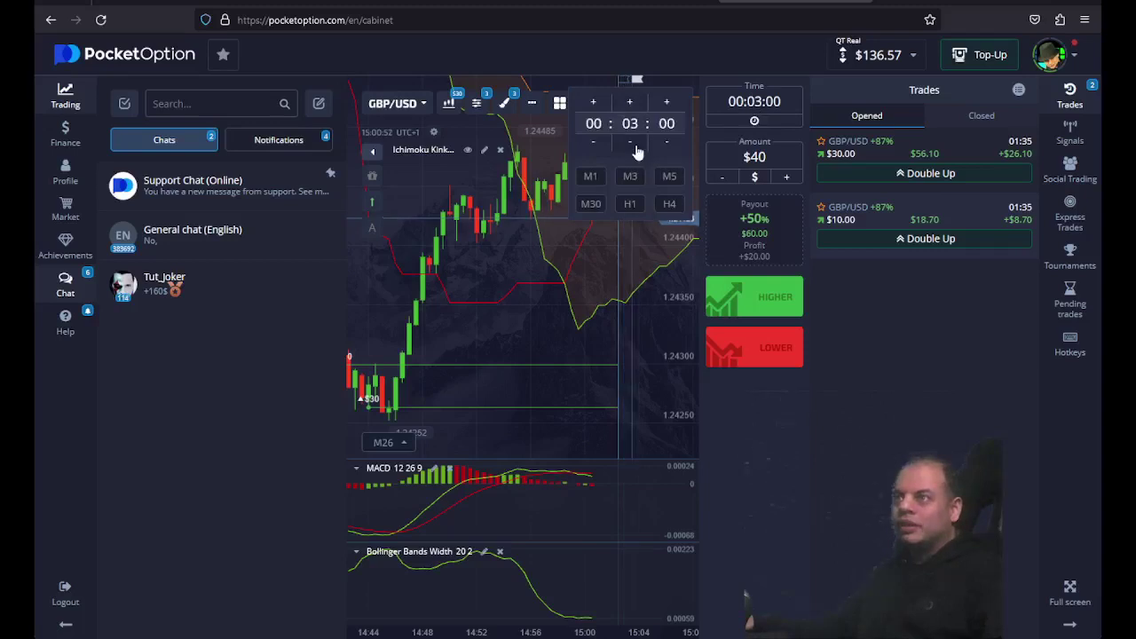
left_click(630, 143)
left_click(518, 317)
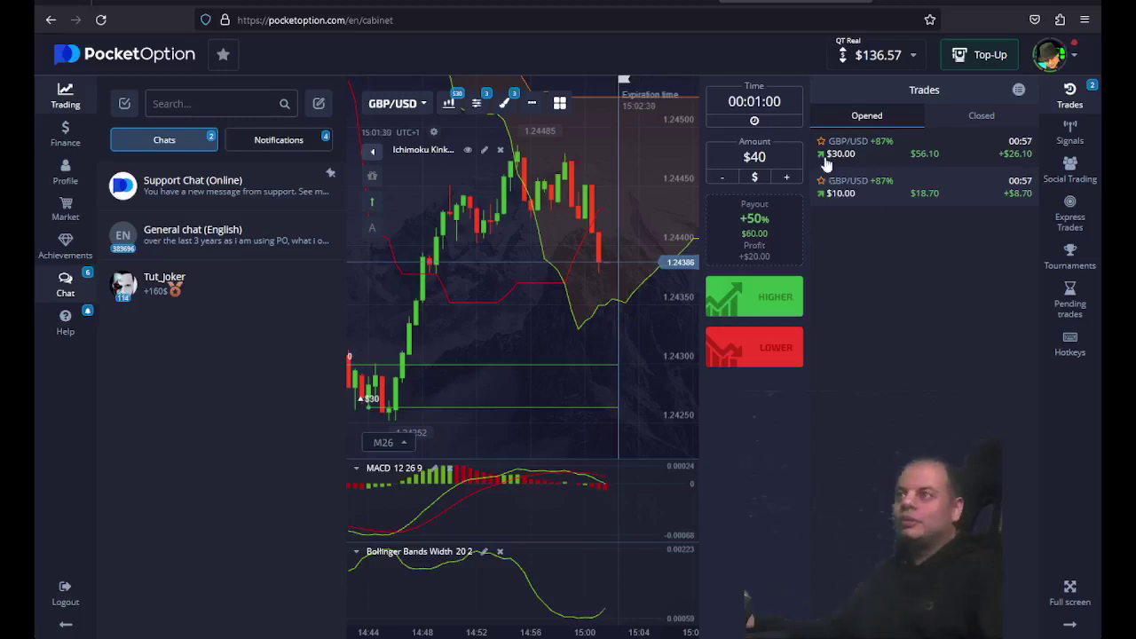
- Increase the next trade's duration with repeated minute-plus presses as the open trades expire
left_click(770, 105)
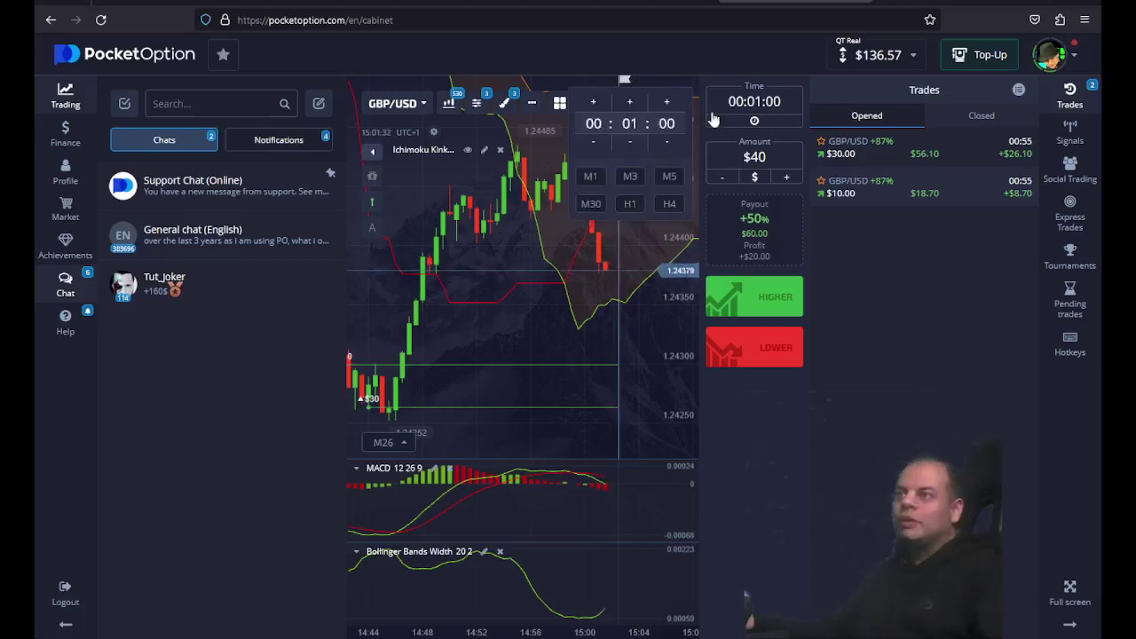
left_click(634, 103)
left_click(634, 103)
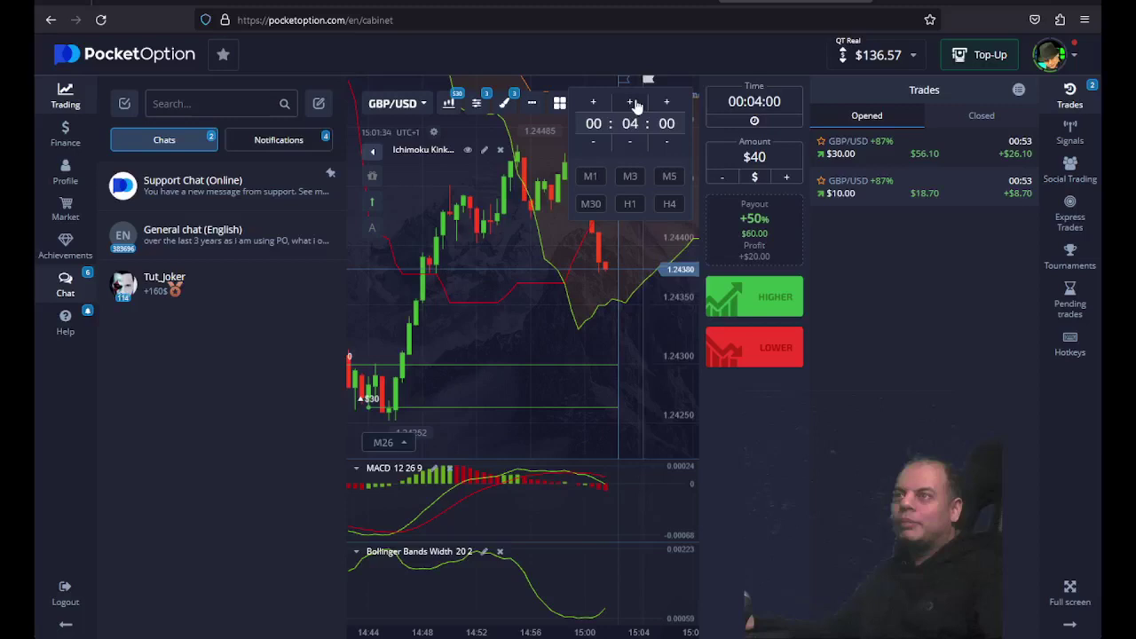
left_click(635, 103)
left_click(635, 103)
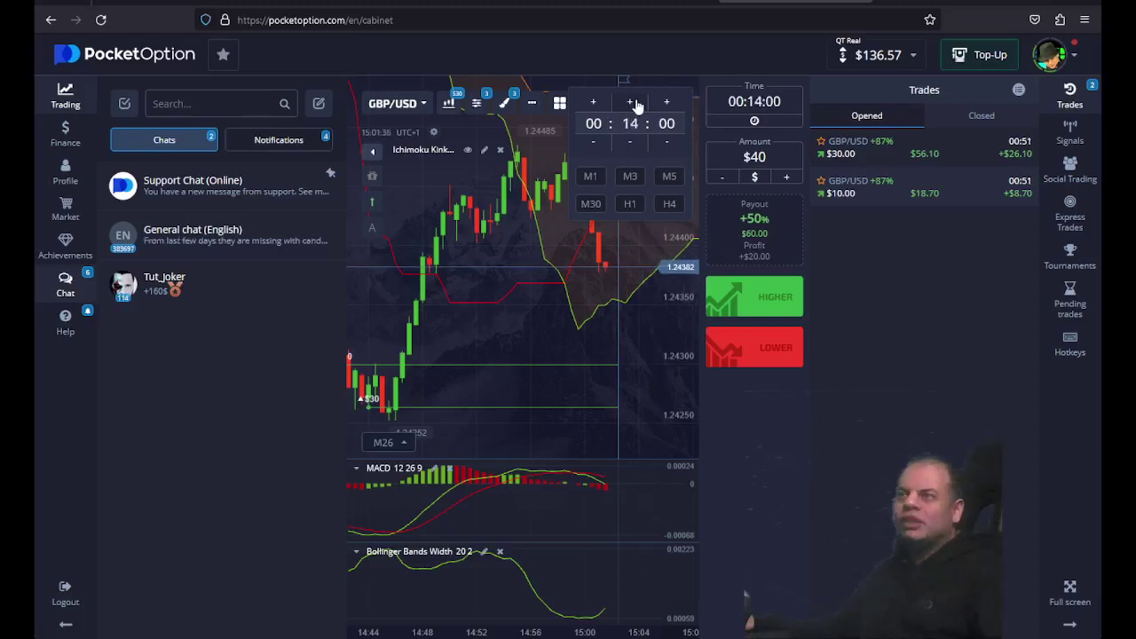
left_click(635, 103)
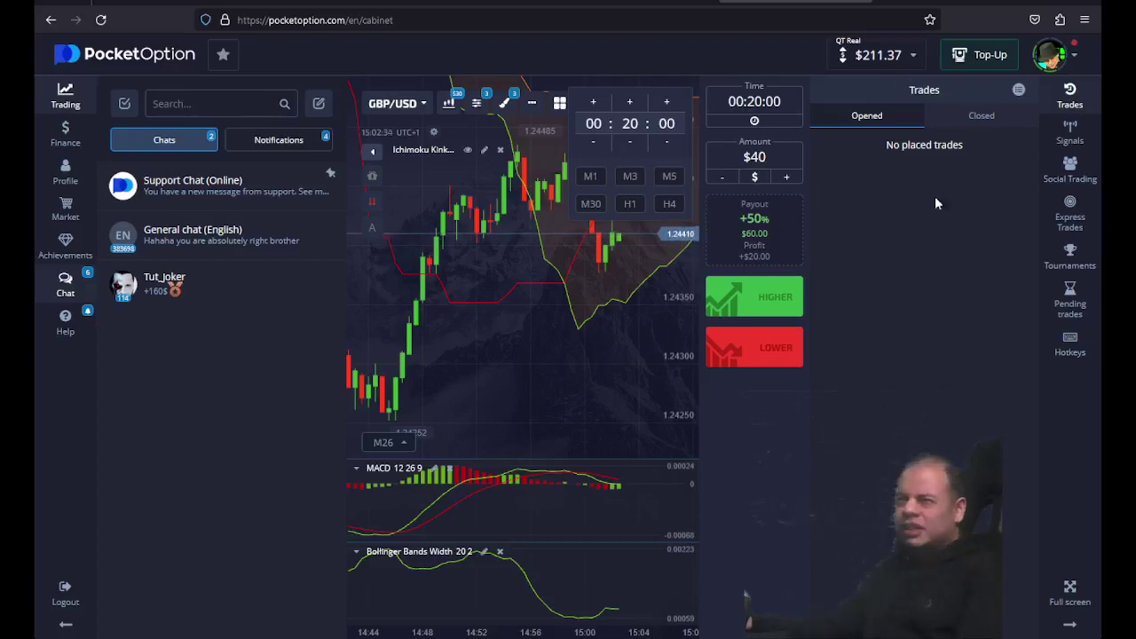
- Show the Closed tab of the Trades panel to list the finished GBP/USD trades
left_click(982, 115)
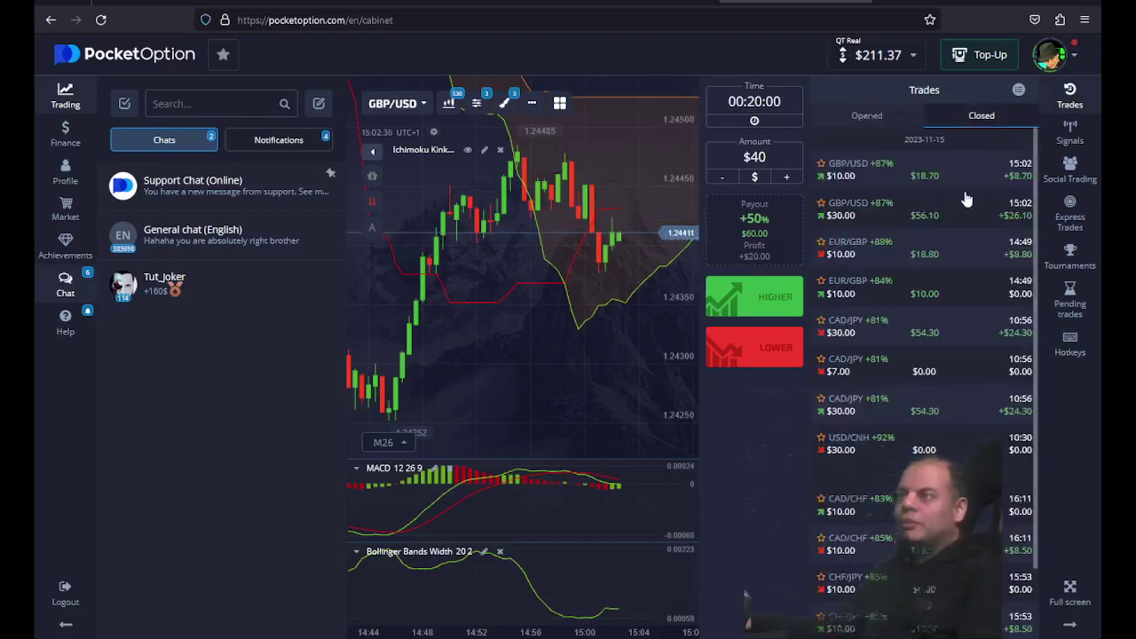
scroll(964, 267, "down", 2)
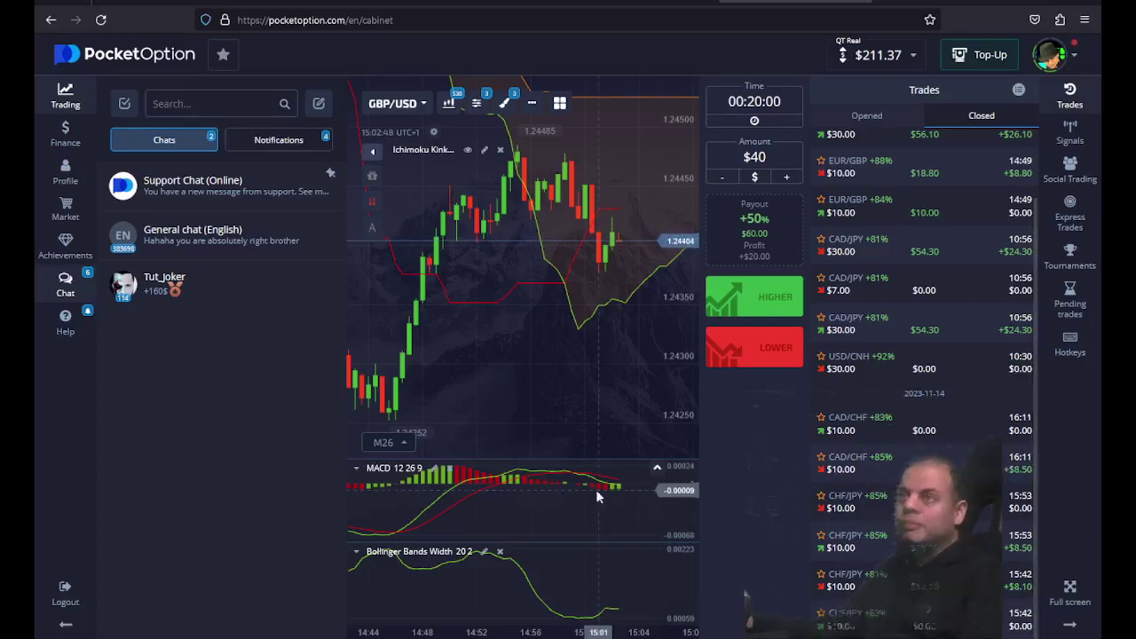
scroll(542, 267, "down", 2)
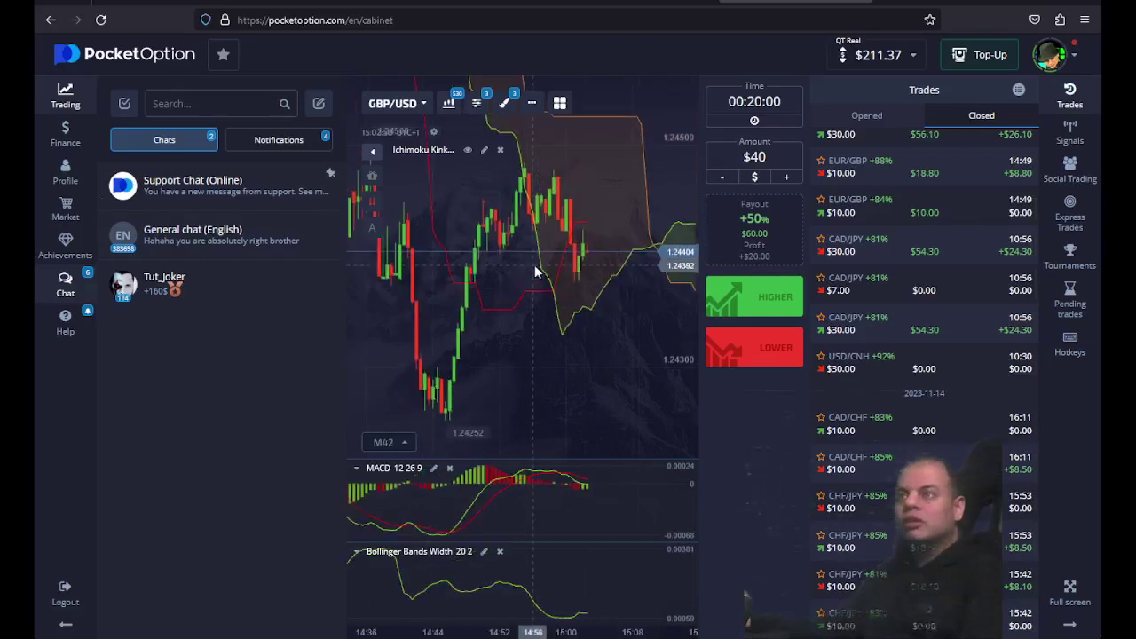
- Switch the GBP/USD chart to the D1 daily timeframe and select the horizontal price level
left_click(387, 444)
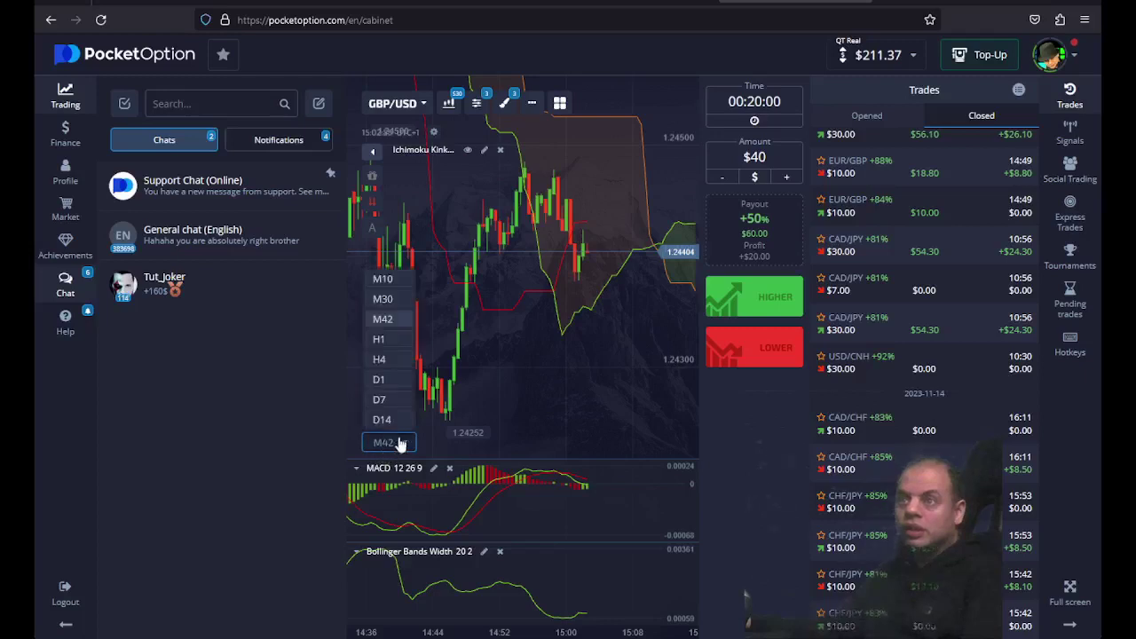
left_click(380, 379)
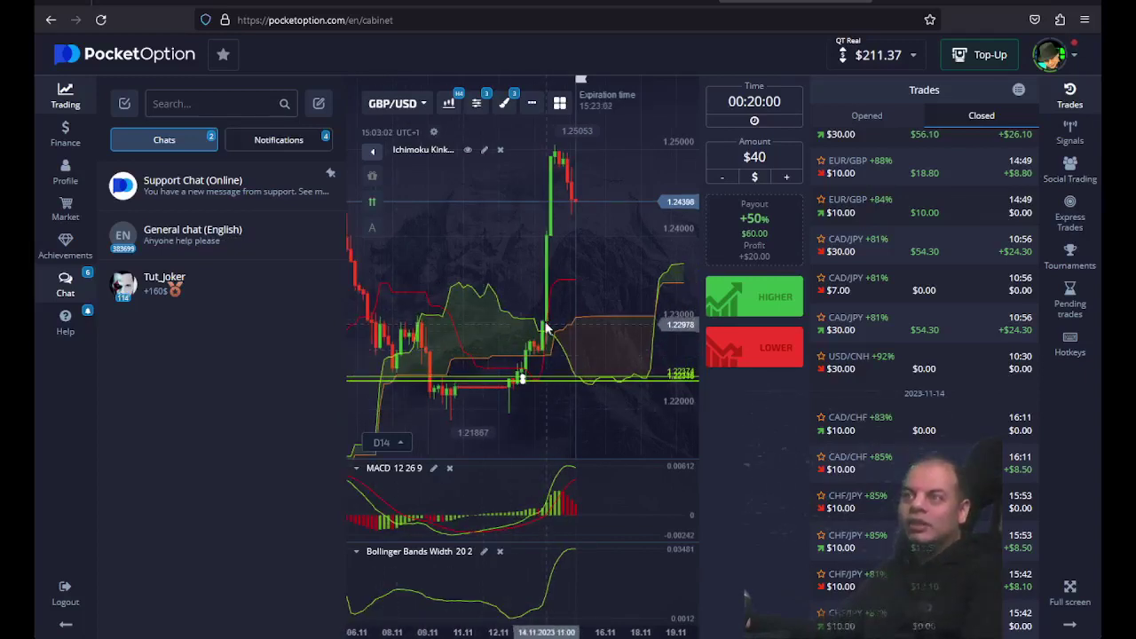
scroll(495, 354, "up", 5)
scroll(516, 330, "up", 5)
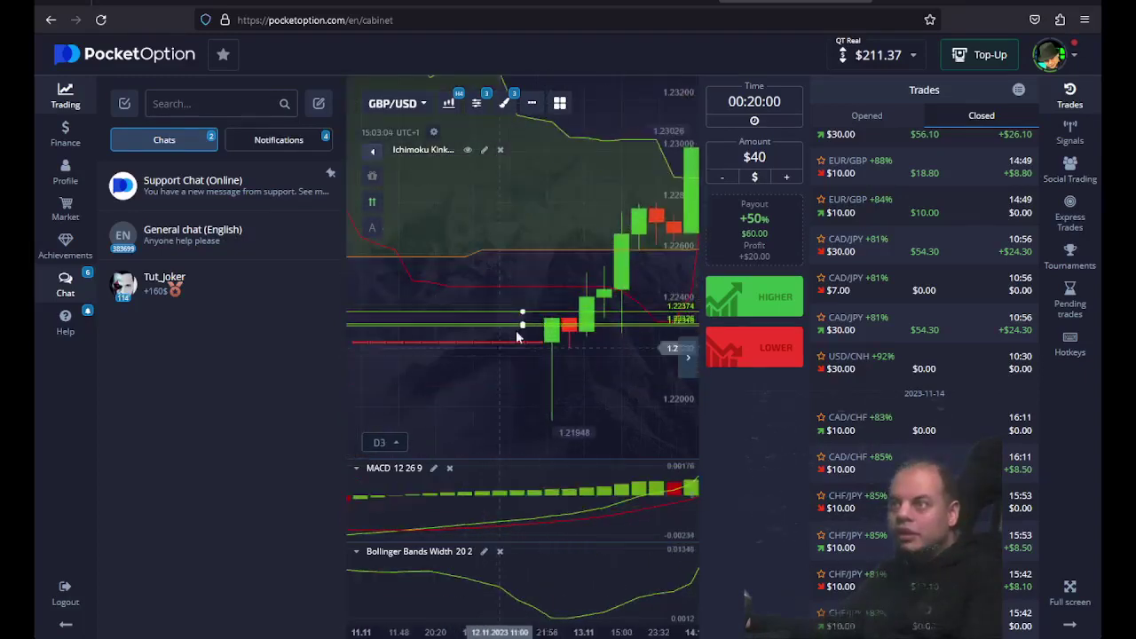
left_click(516, 331)
scroll(460, 312, "down", 3)
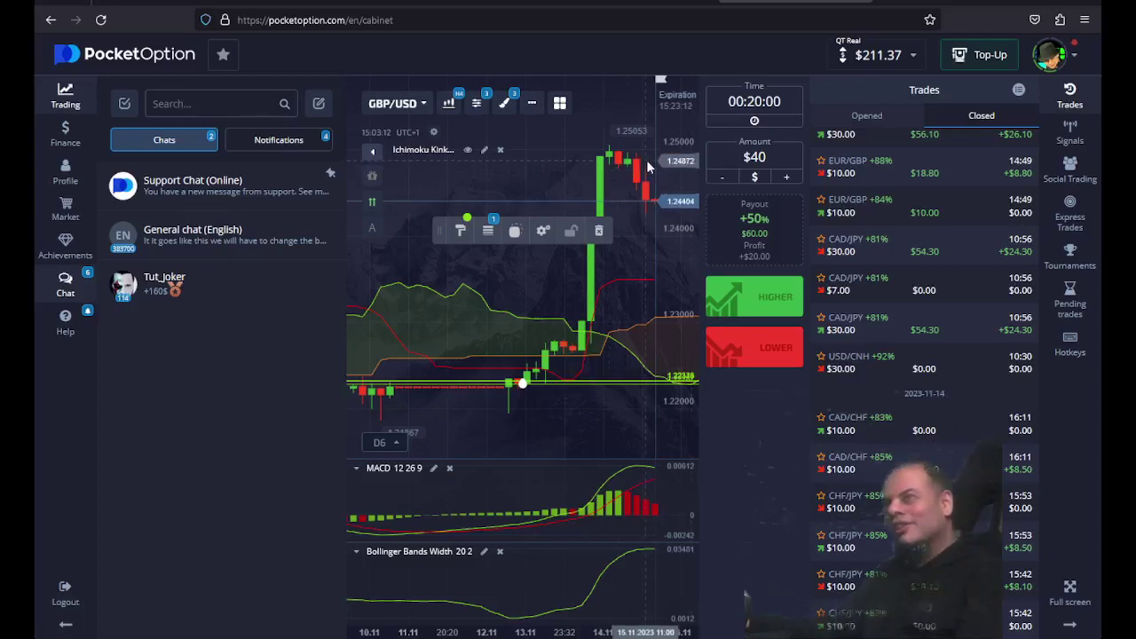
scroll(551, 173, "down", 3)
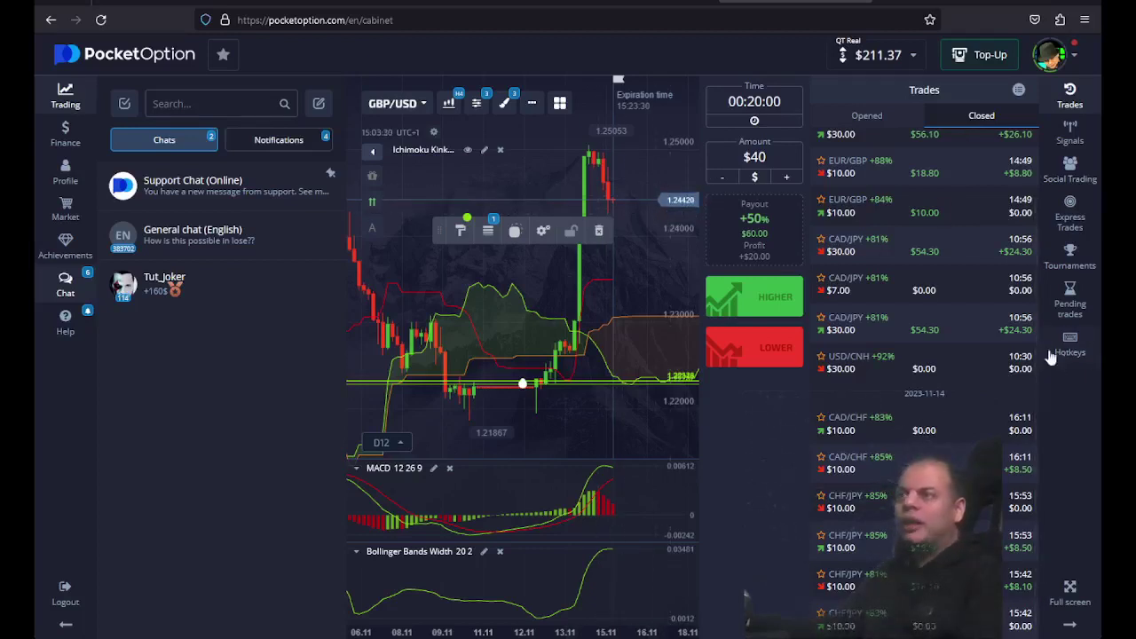
- Set the next trade amount to $10 using the Amount minus and plus buttons
left_click(722, 177)
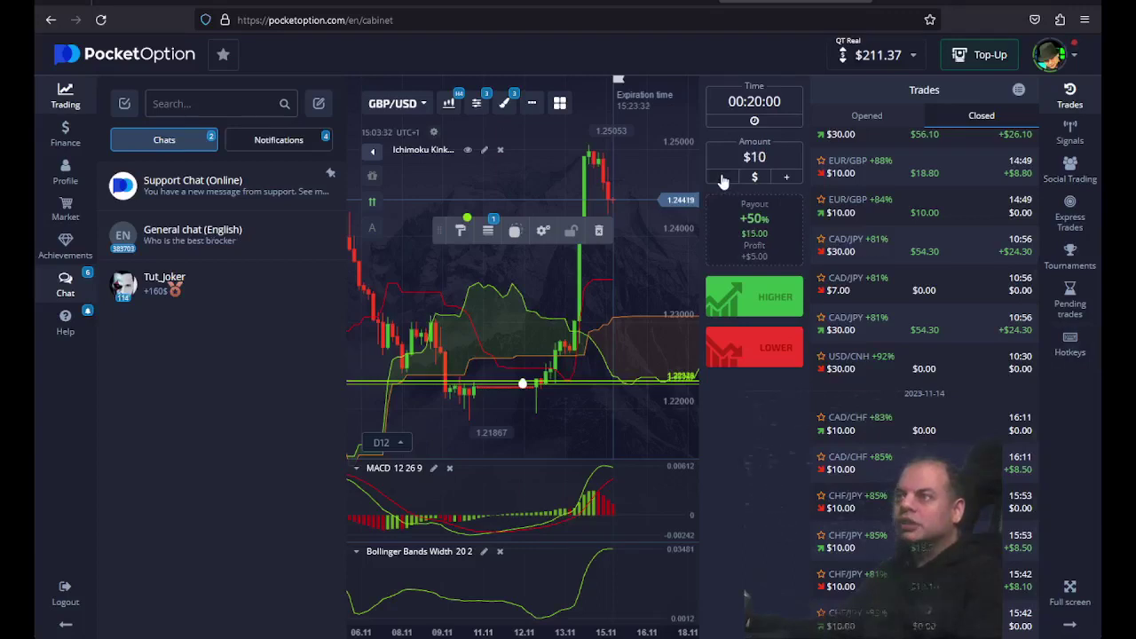
left_click(723, 180)
left_click(786, 177)
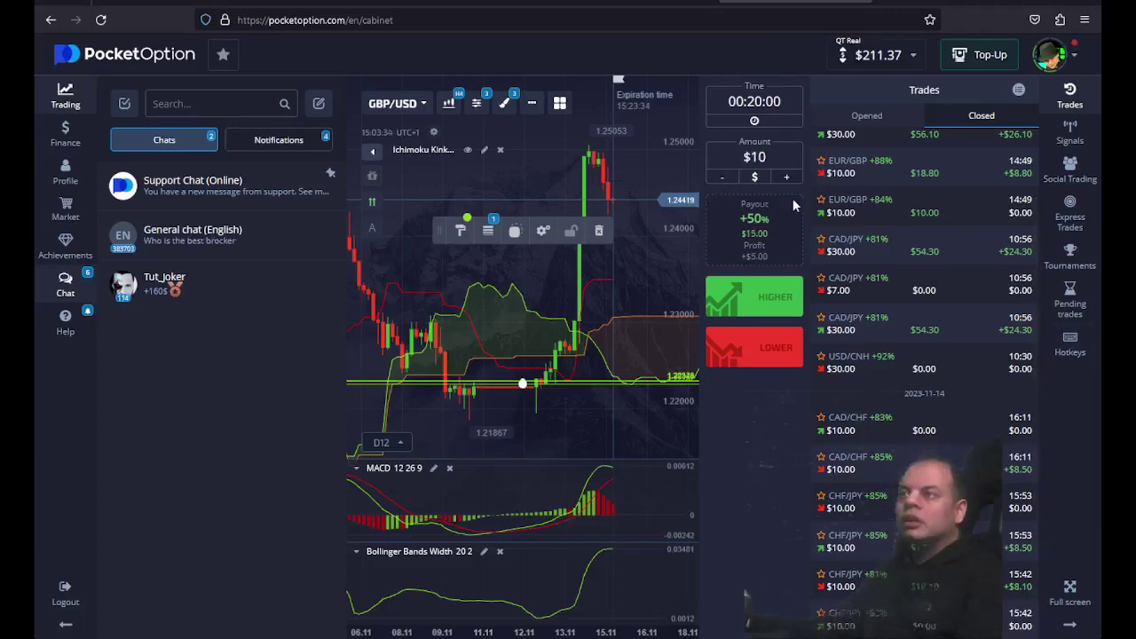